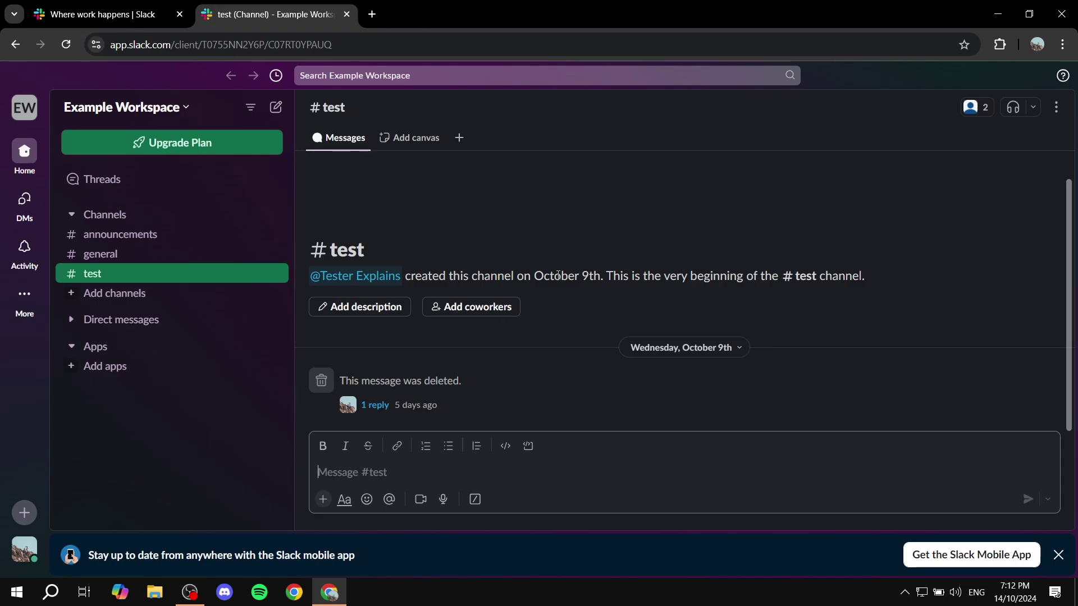
# Step: Look through the workspace's announcements, general and test channels, ending on the announcements channel
pyautogui.click(121, 236)
pyautogui.click(124, 256)
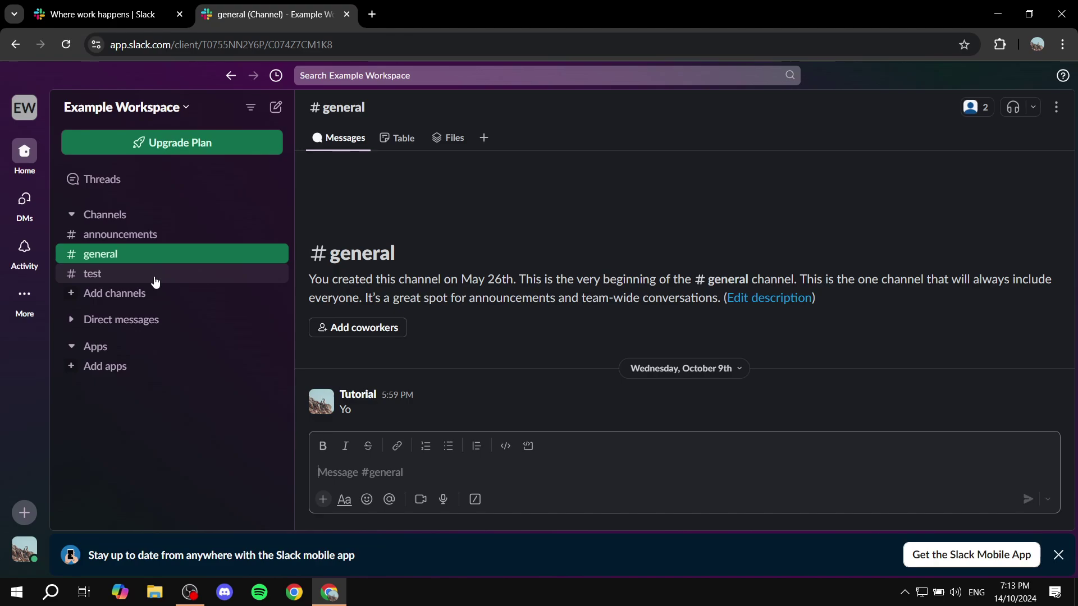
pyautogui.click(116, 236)
pyautogui.click(119, 273)
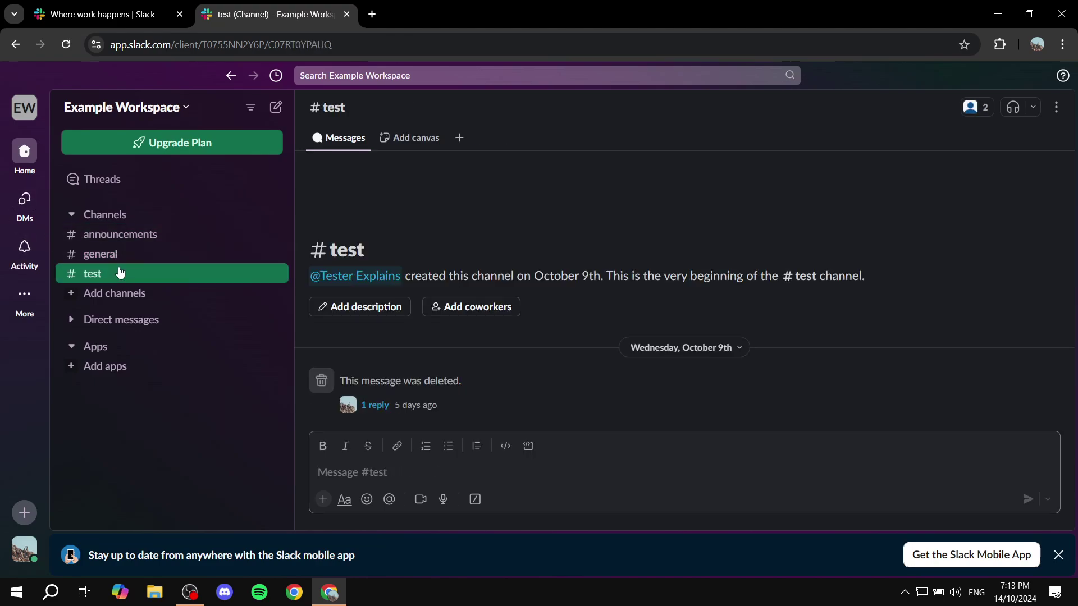
pyautogui.click(116, 254)
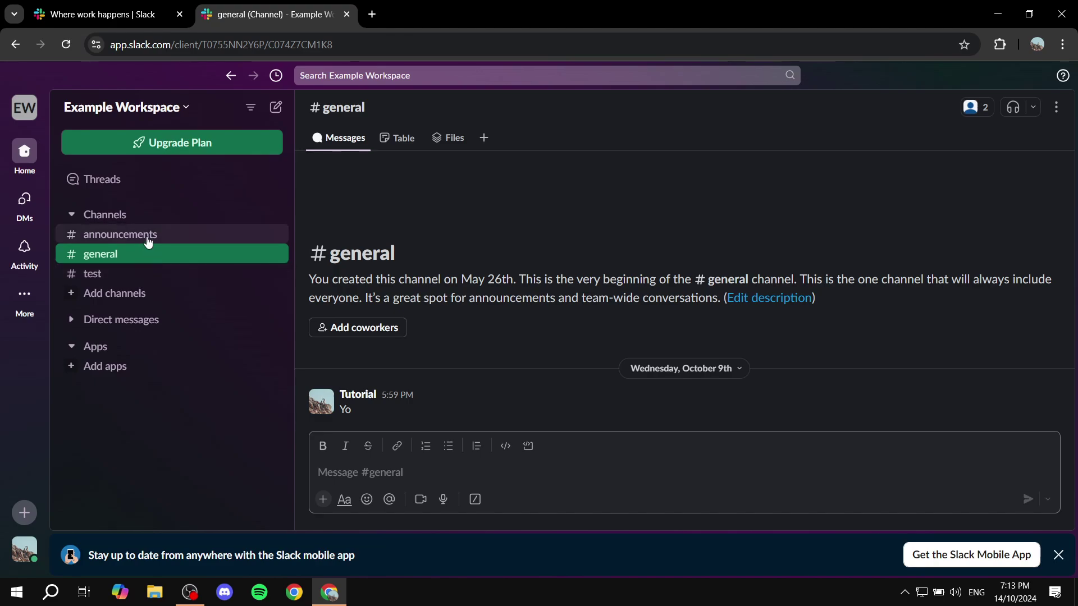
pyautogui.click(148, 237)
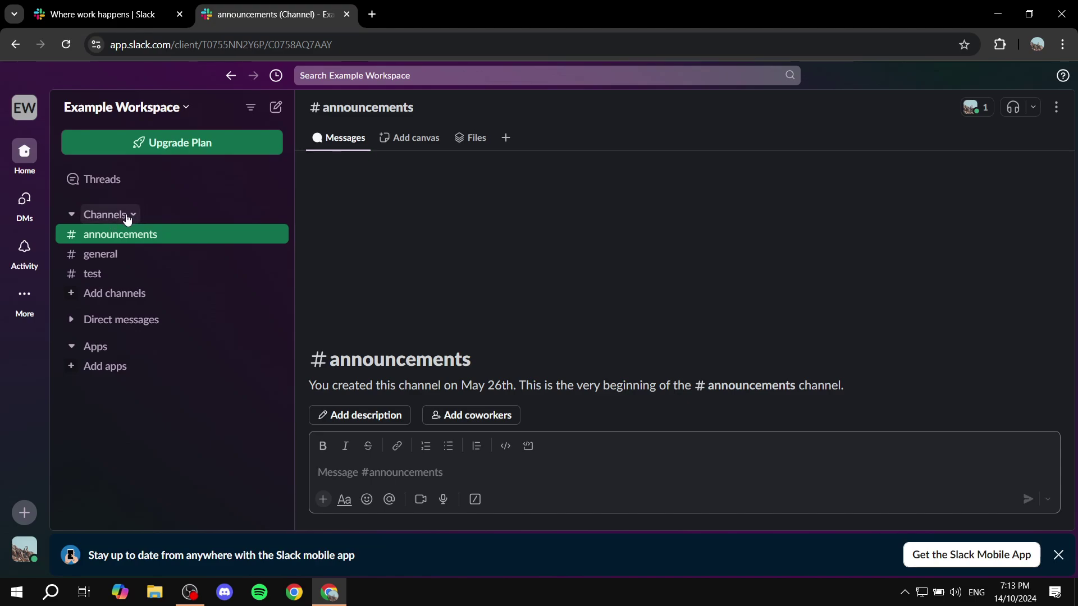
# Step: Create a public channel named help in Example Workspace and skip adding people to it
pyautogui.click(129, 219)
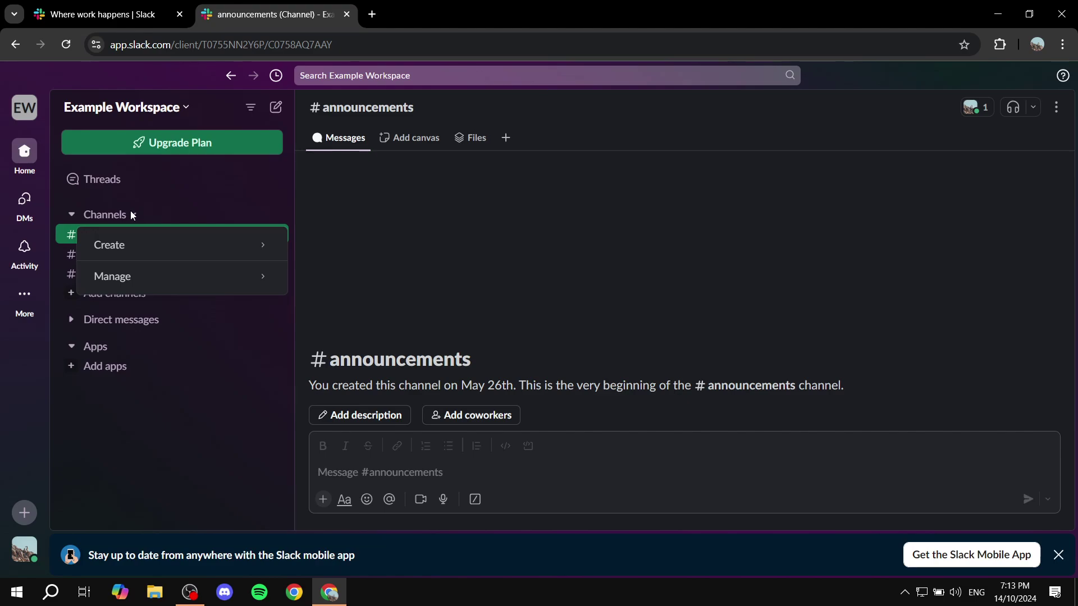
pyautogui.moveTo(193, 245)
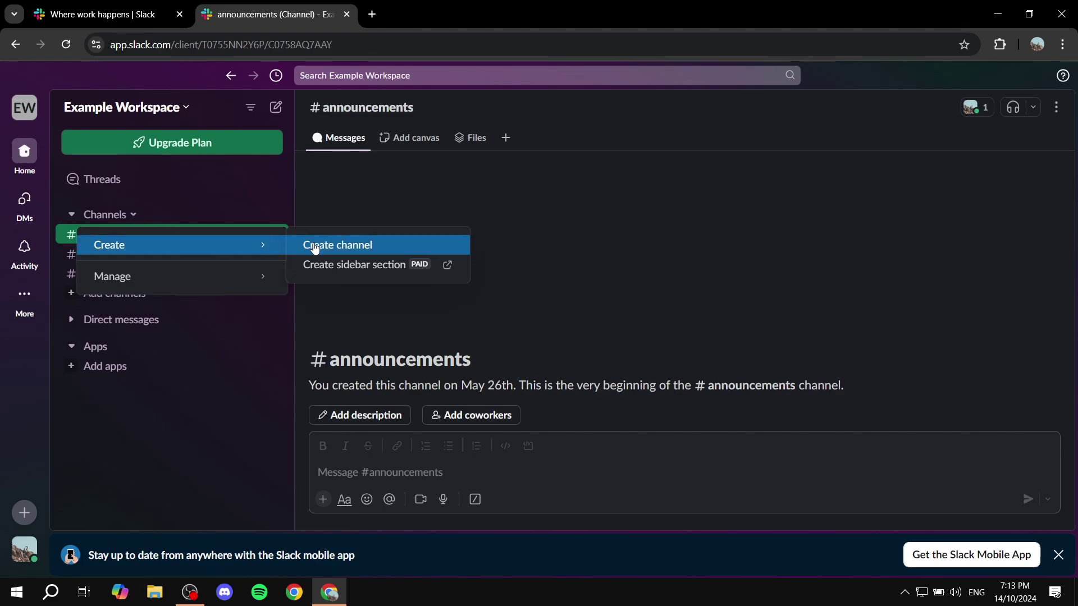
pyautogui.click(346, 248)
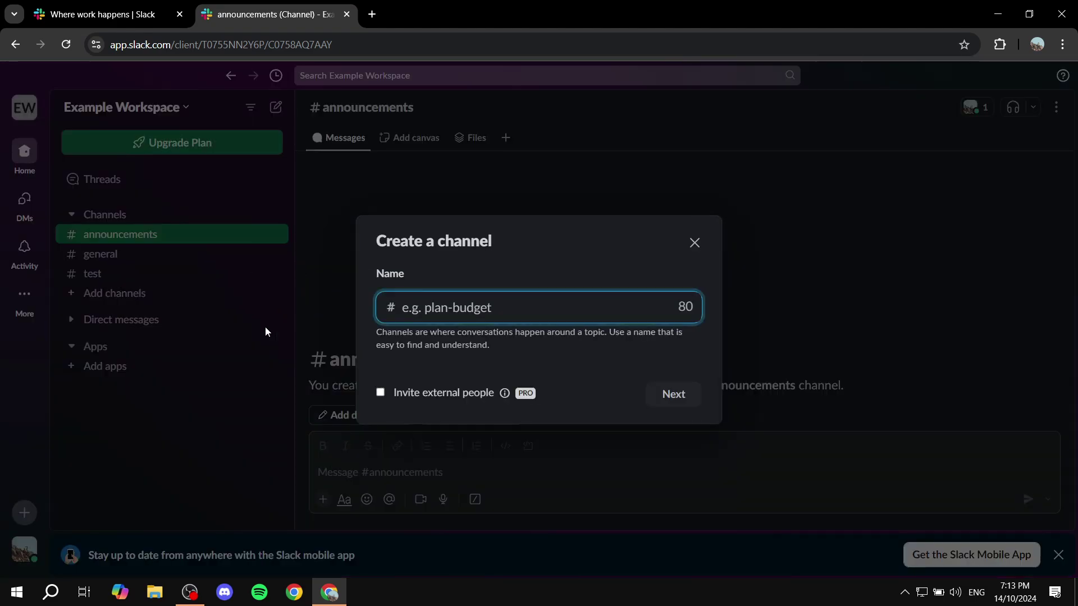
pyautogui.click(505, 306)
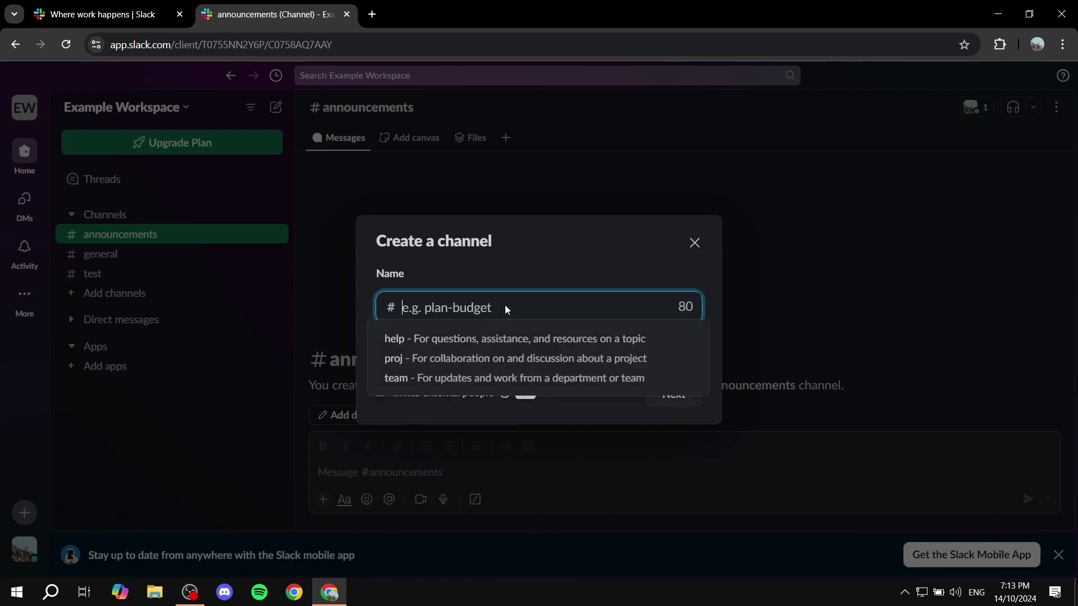
pyautogui.write('help')
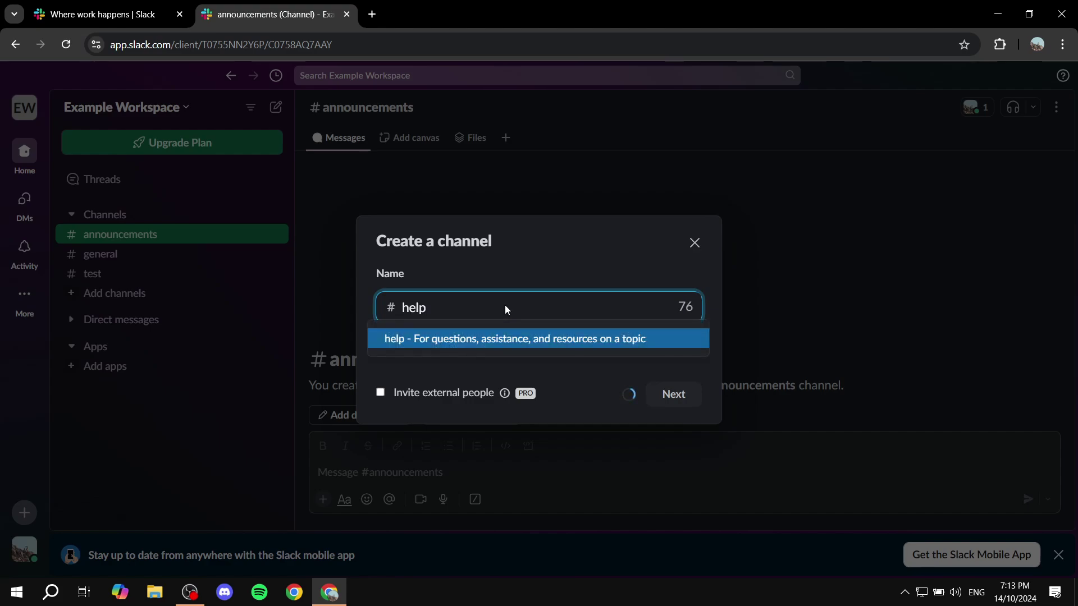
pyautogui.click(676, 397)
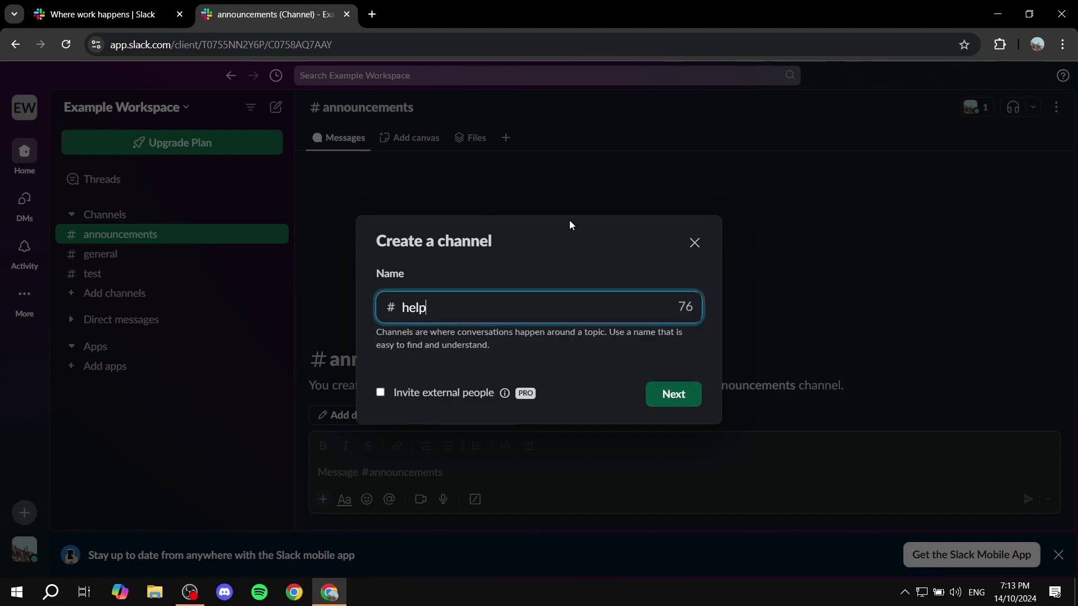
pyautogui.click(663, 392)
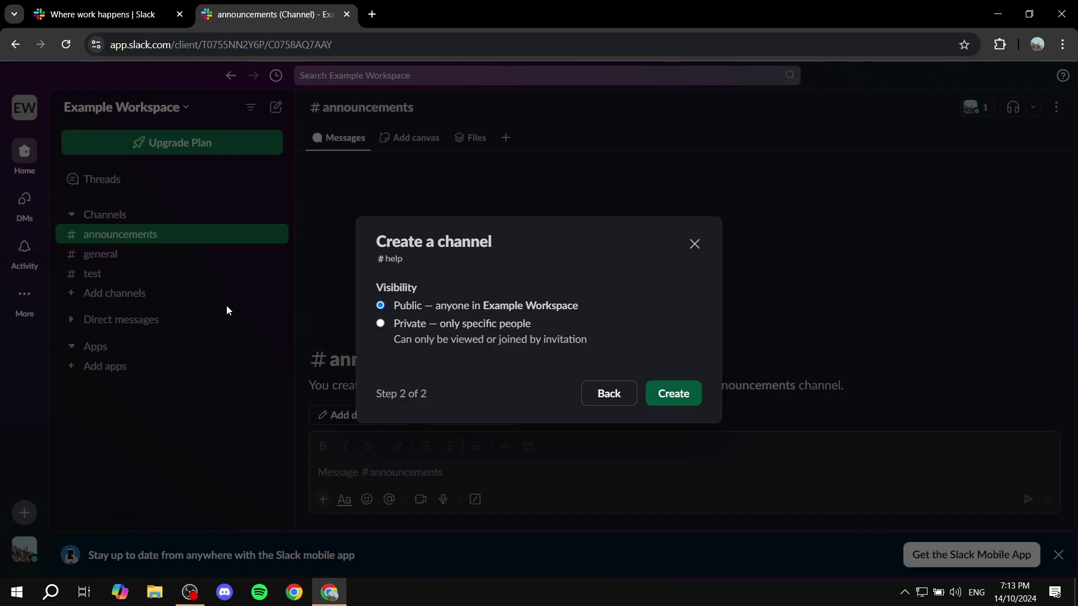
pyautogui.click(674, 395)
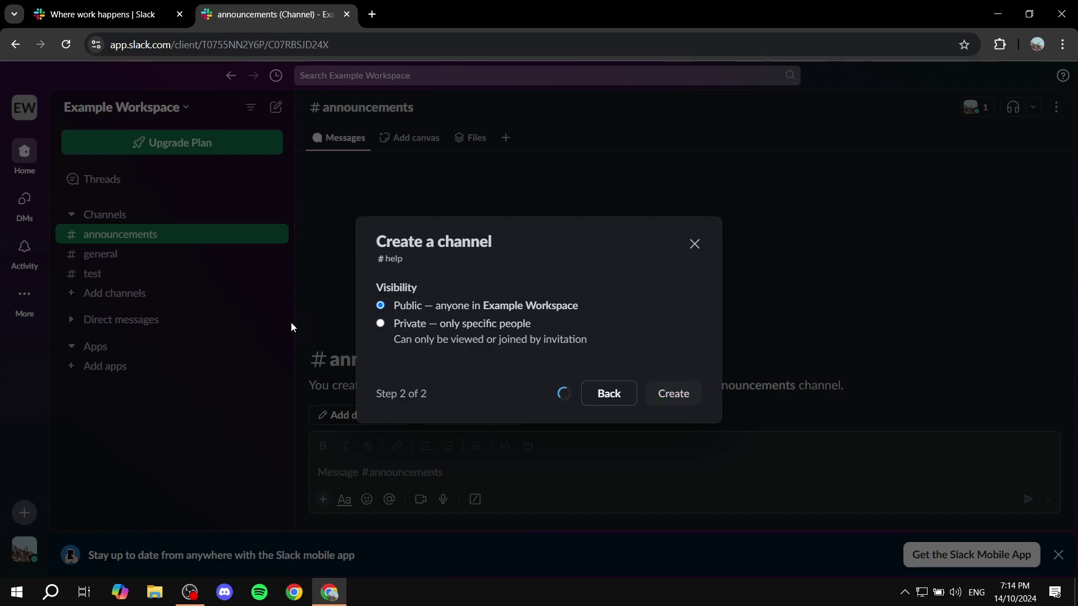
pyautogui.click(695, 234)
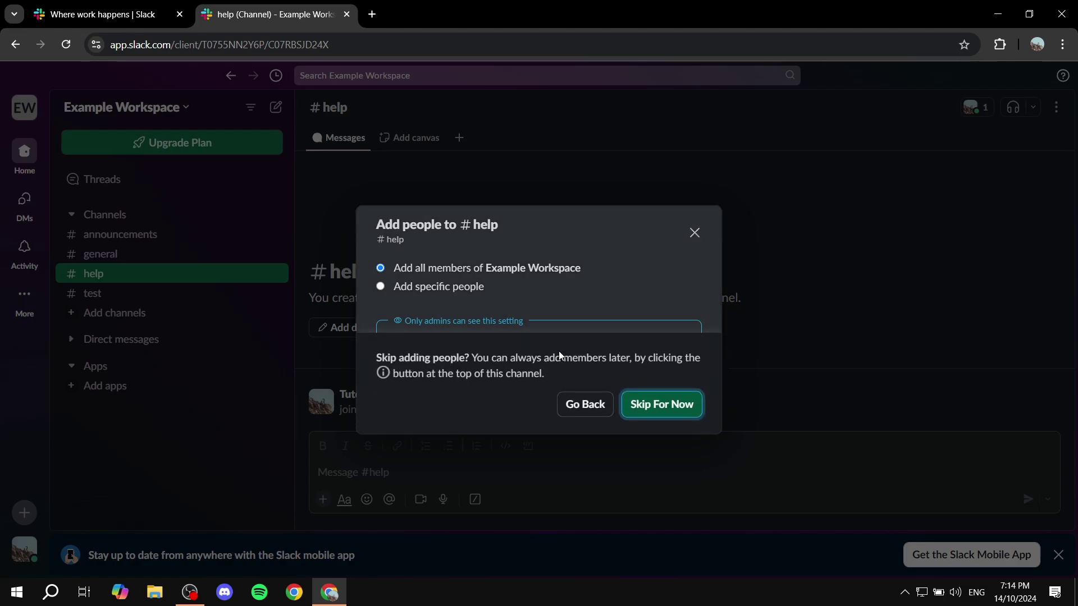
pyautogui.click(634, 405)
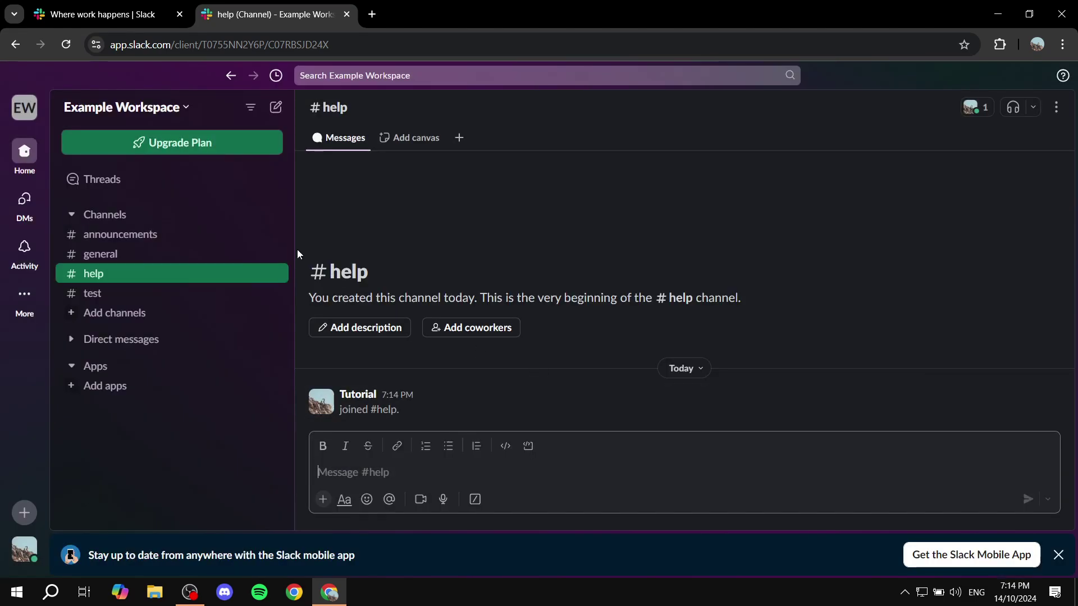
pyautogui.click(133, 215)
pyautogui.moveTo(151, 243)
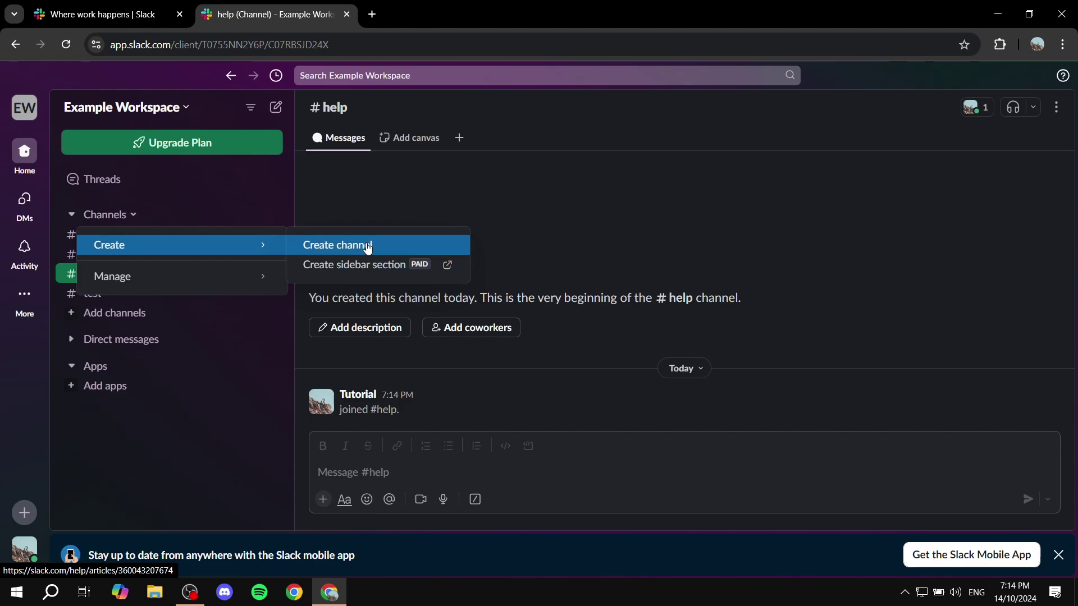
pyautogui.click(360, 246)
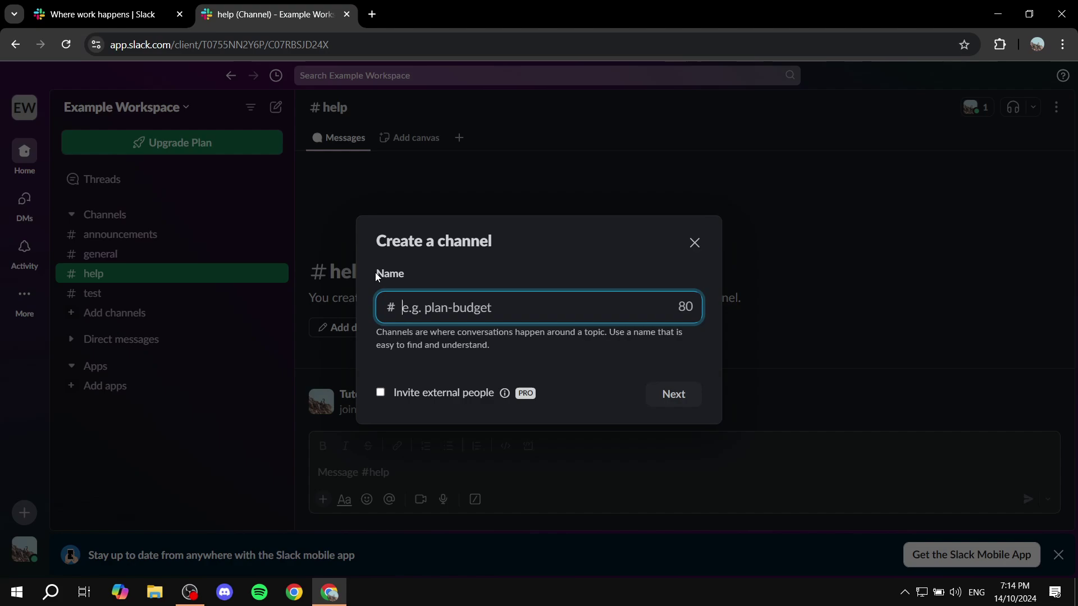
pyautogui.moveTo(375, 273); pyautogui.dragTo(413, 274)
pyautogui.click(430, 302)
pyautogui.write('entern')
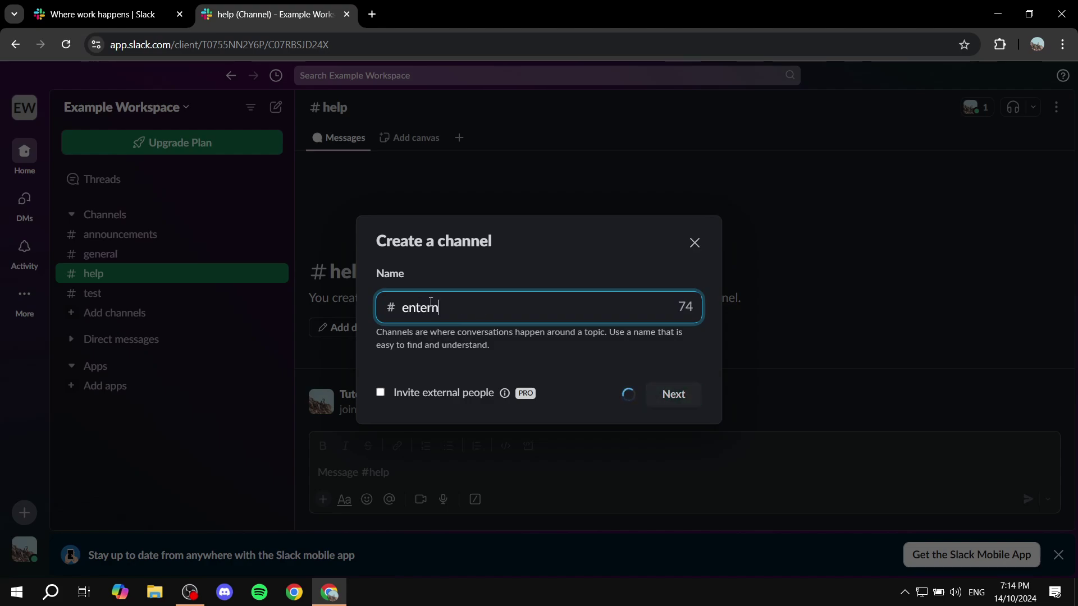
pyautogui.press('BackSpace')
pyautogui.write('tainment')
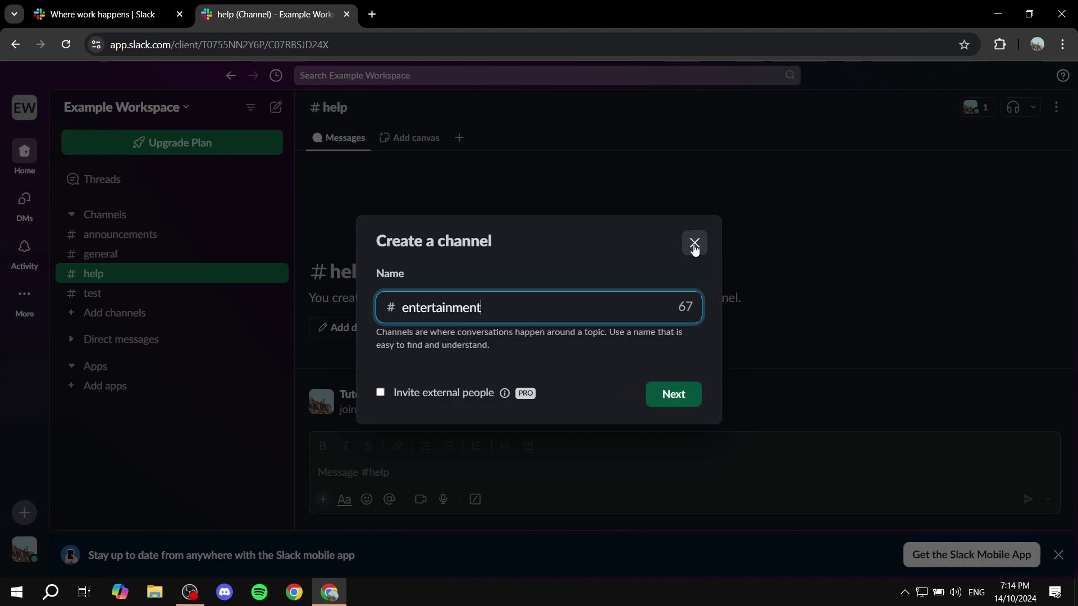
pyautogui.click(695, 242)
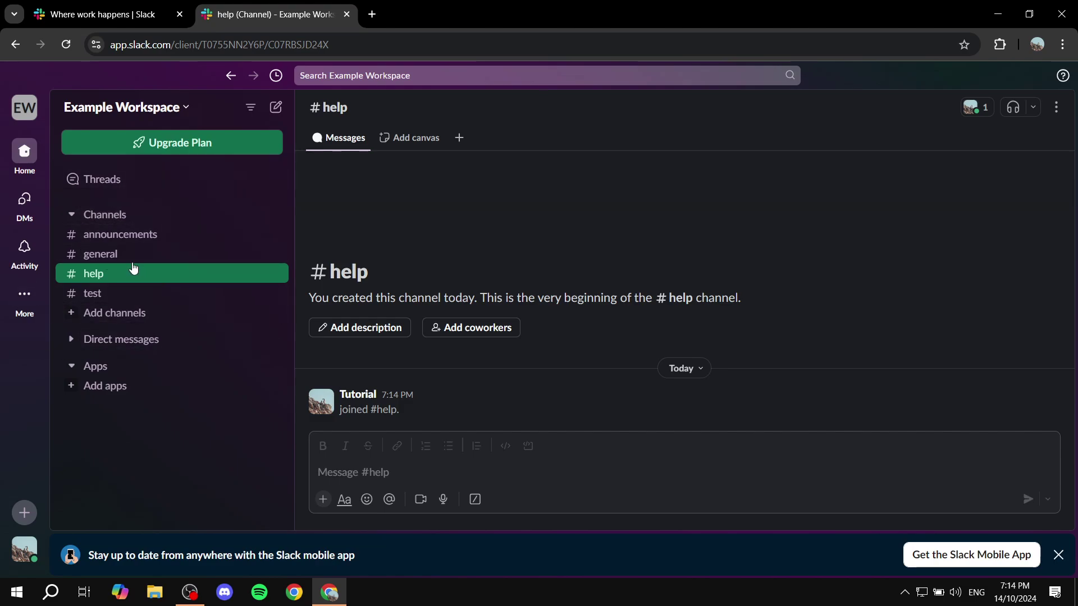
pyautogui.click(125, 218)
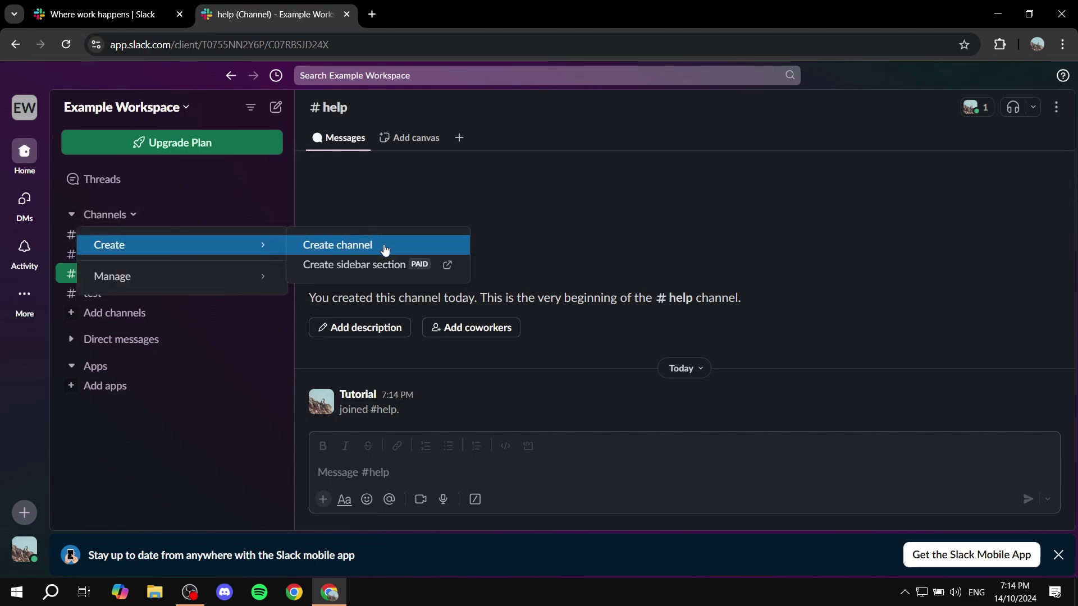
pyautogui.click(164, 221)
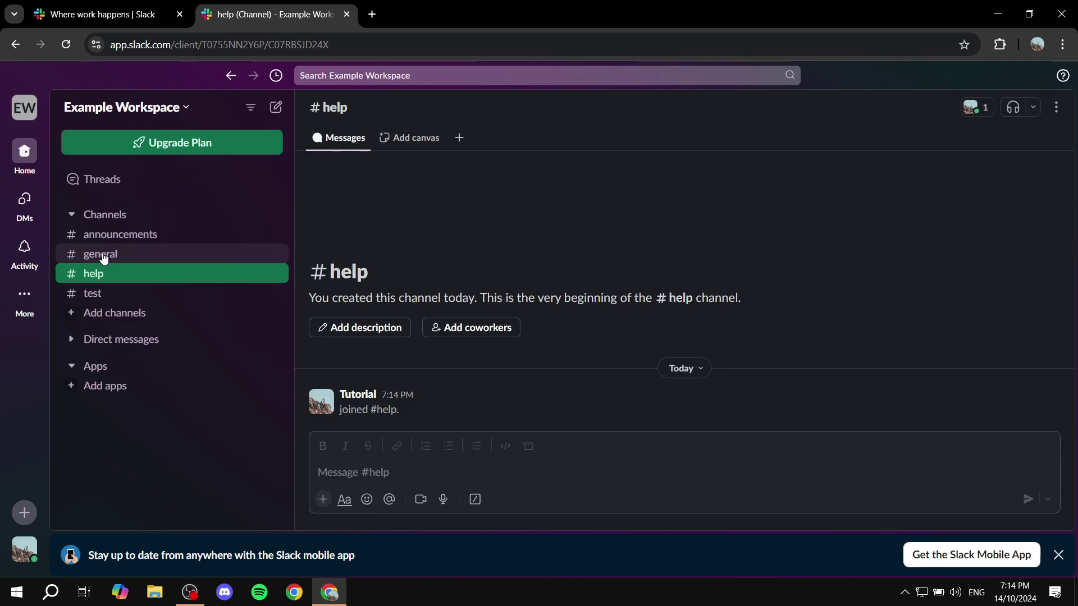
pyautogui.moveTo(96, 257); pyautogui.dragTo(112, 345)
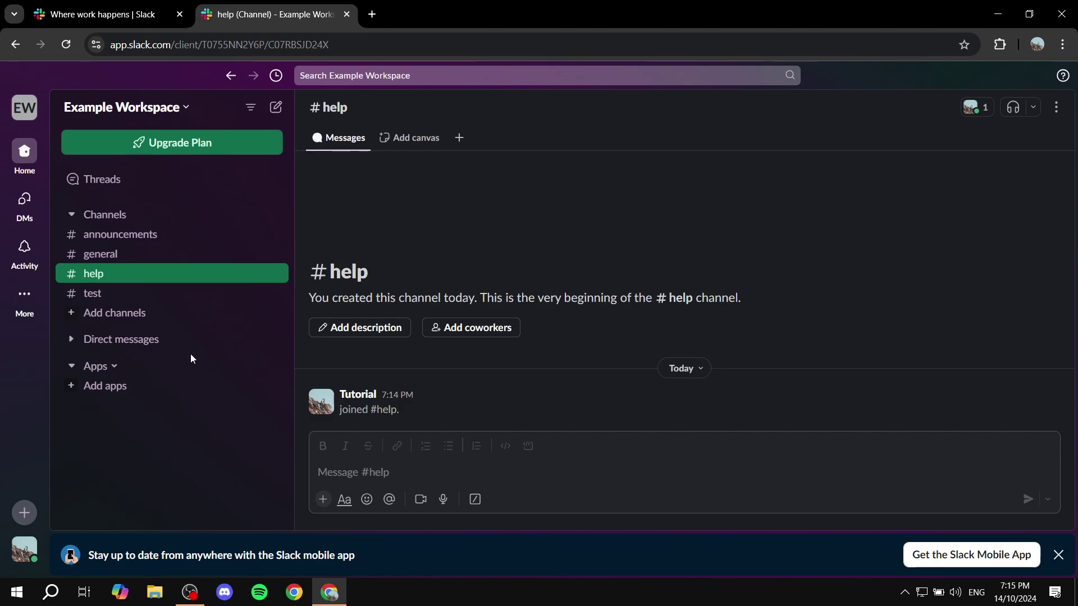
# Step: Review the help article on custom sidebar sections, reached through the paid sidebar section option, and return to the help channel
pyautogui.click(106, 215)
pyautogui.moveTo(257, 251)
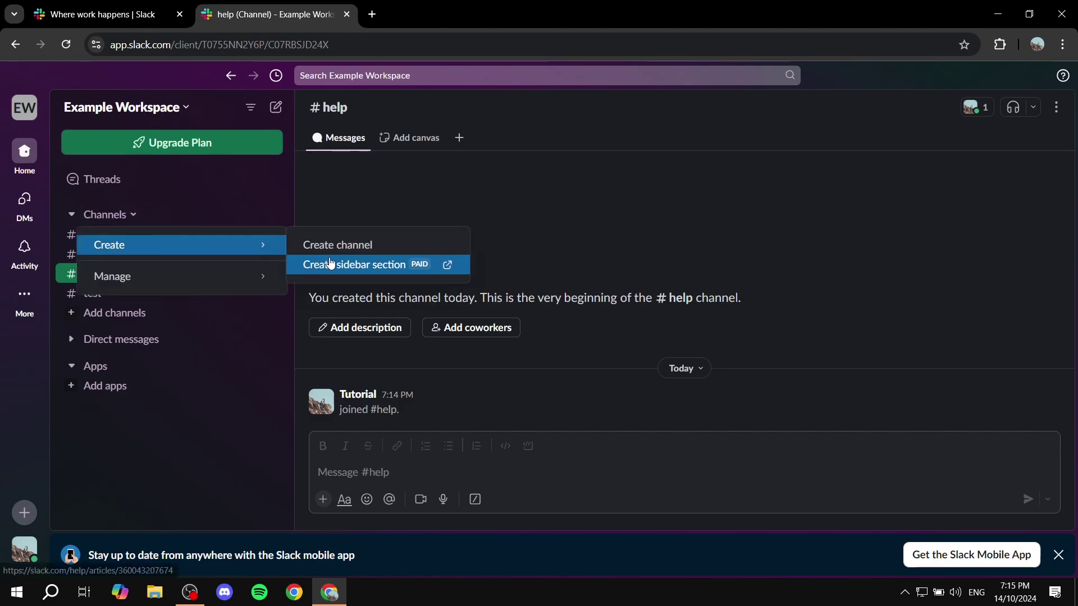
pyautogui.click(330, 263)
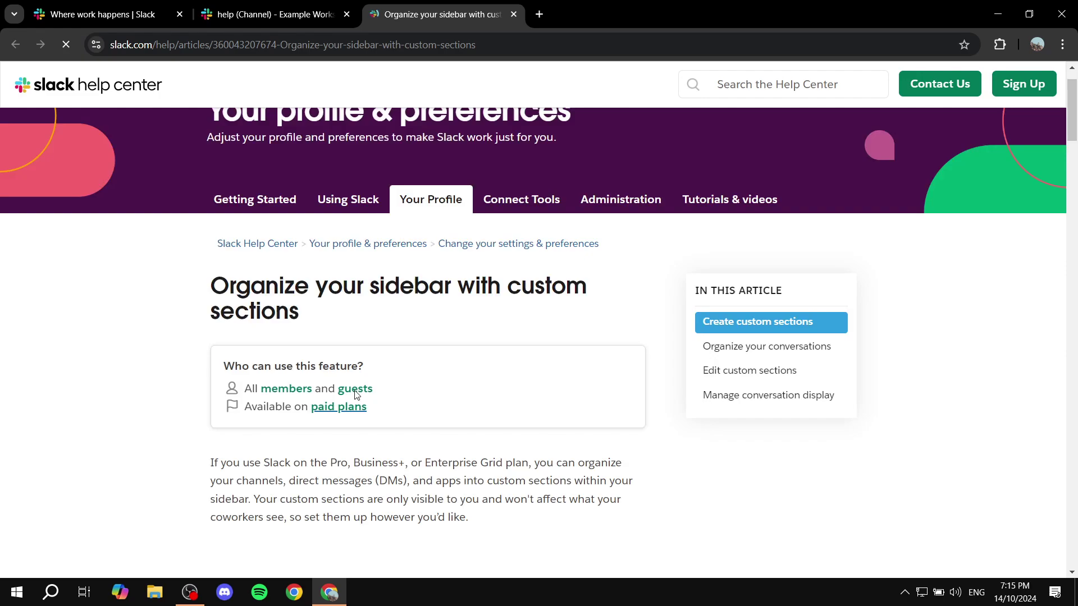
pyautogui.scroll(-2, 355, 396)
pyautogui.moveTo(330, 376); pyautogui.dragTo(416, 377)
pyautogui.click(415, 377)
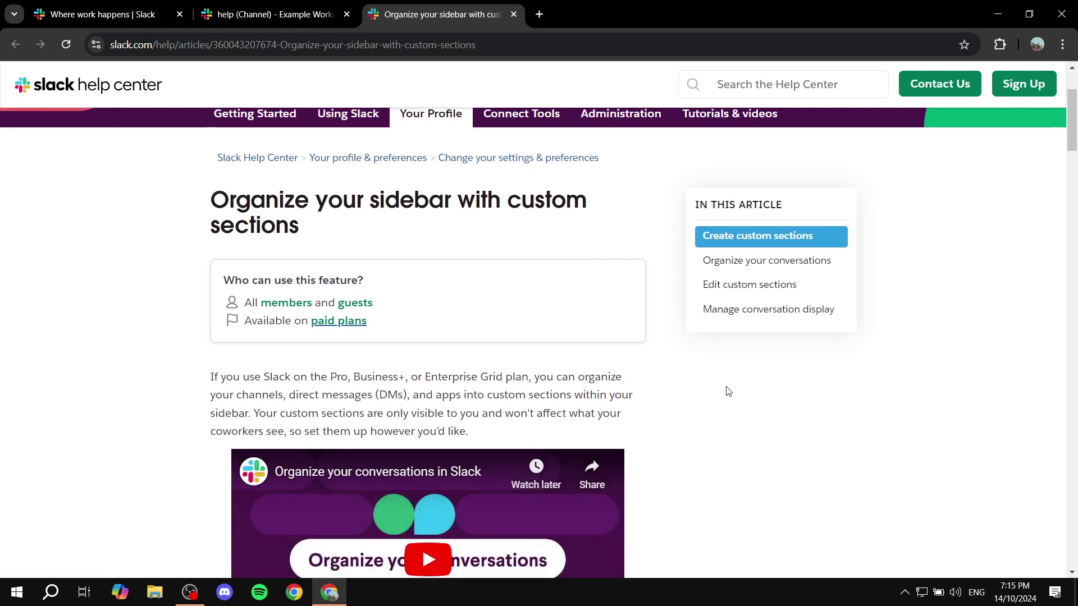
pyautogui.scroll(-3, 711, 394)
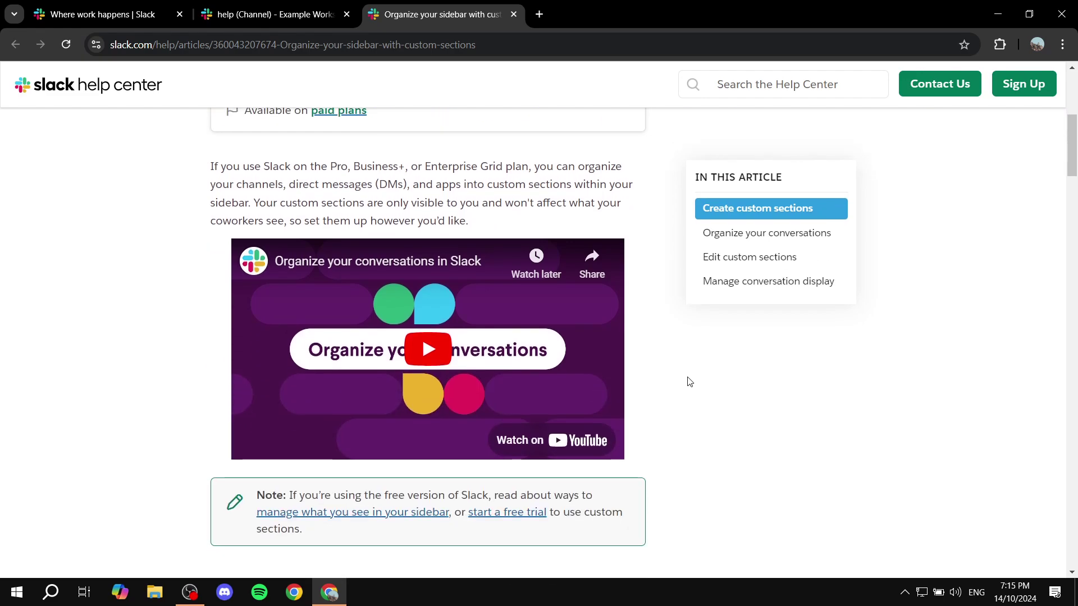
pyautogui.scroll(5, 703, 344)
pyautogui.moveTo(619, 243)
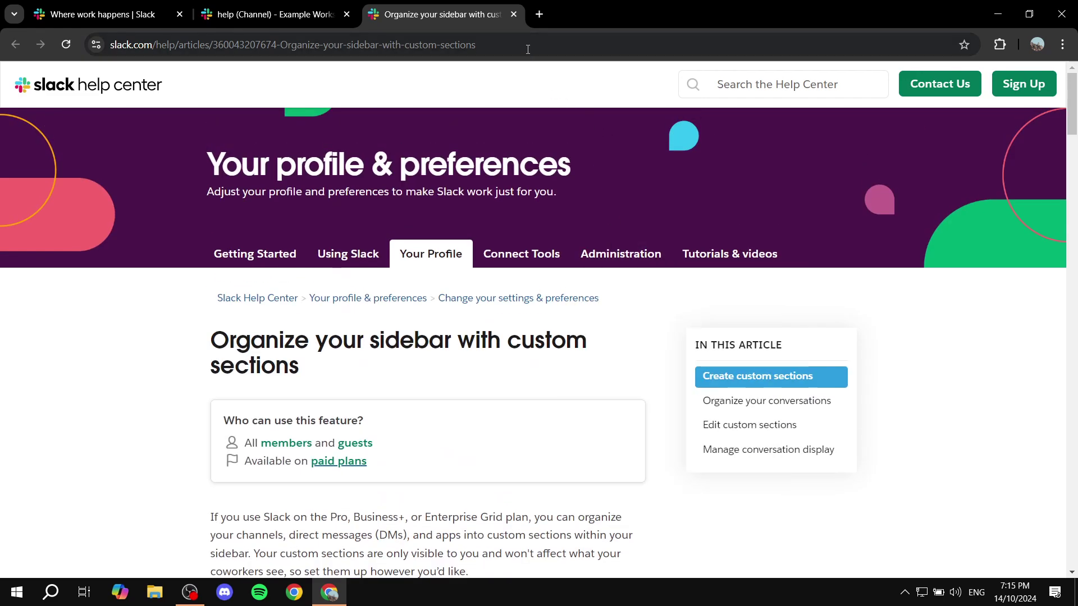
pyautogui.hotkey('ctrl', 'shift', 'Tab')
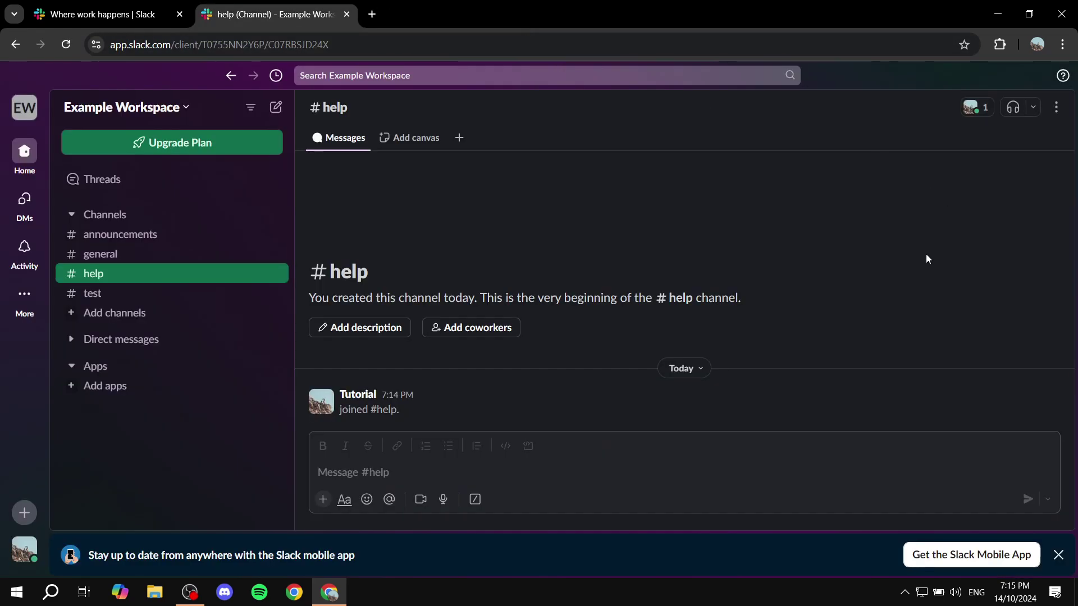